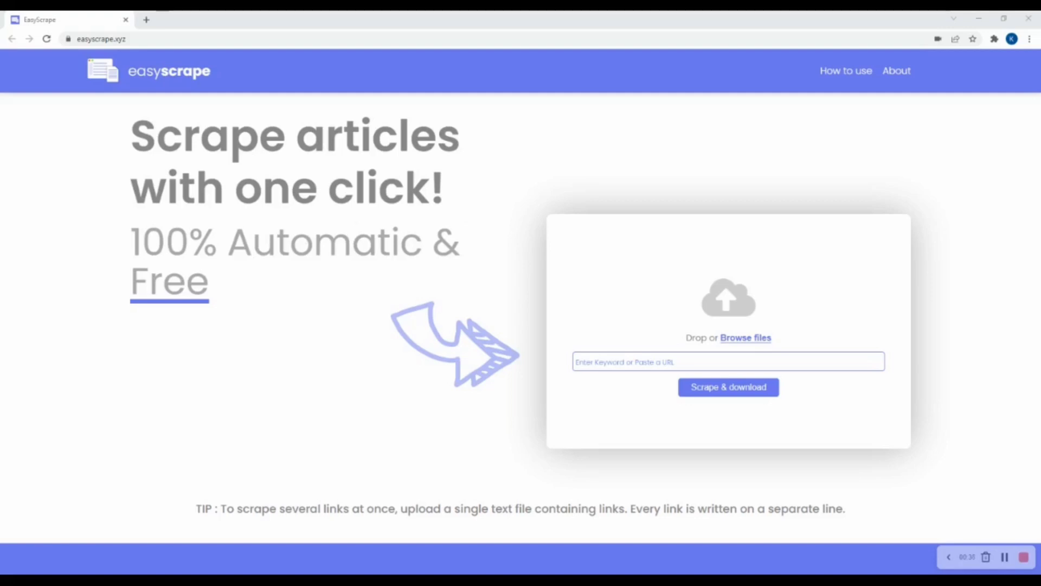
# Bring up Yoga_url.txt in Notepad and highlight the block of yoga URL lines.
pyautogui.hotkey('alt', 'Tab')
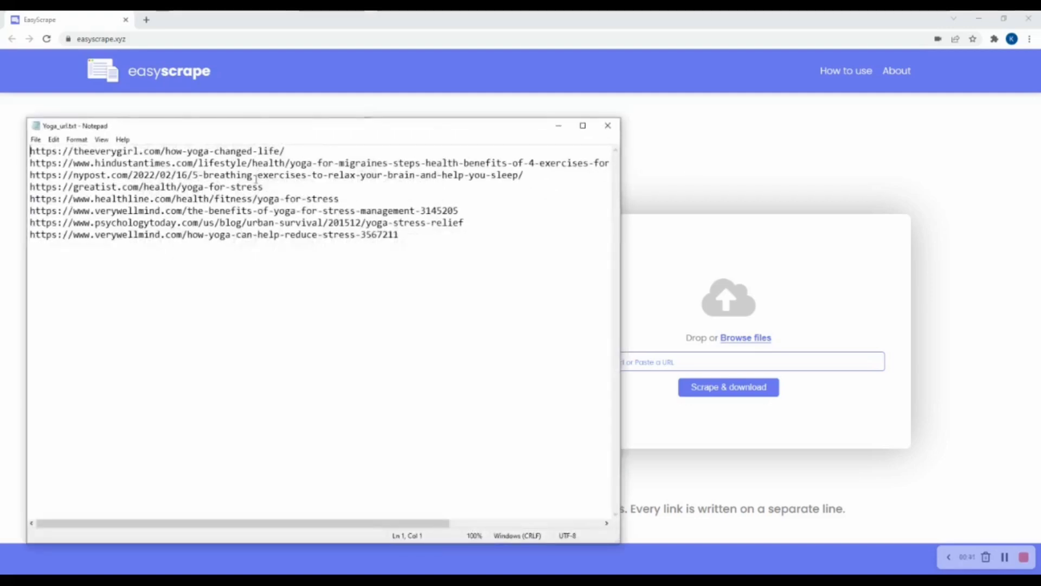
pyautogui.moveTo(275, 234); pyautogui.dragTo(236, 163)
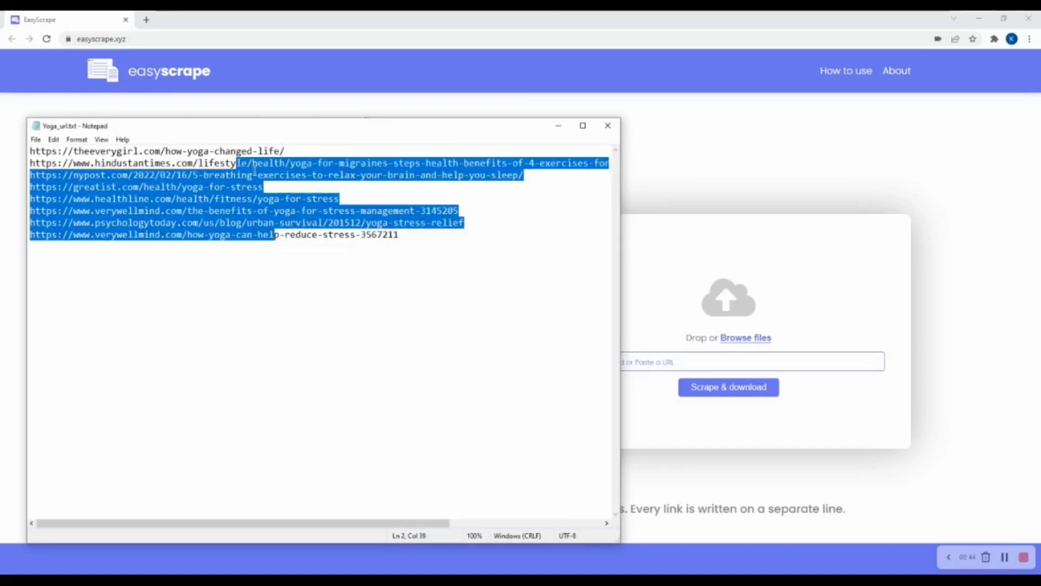
pyautogui.click(144, 154)
pyautogui.moveTo(144, 154); pyautogui.dragTo(247, 234)
pyautogui.click(248, 235)
# Highlight parts of individual links and all eight lines, ending with the first URL selected.
pyautogui.moveTo(176, 154); pyautogui.dragTo(509, 162)
pyautogui.moveTo(412, 175); pyautogui.dragTo(491, 175)
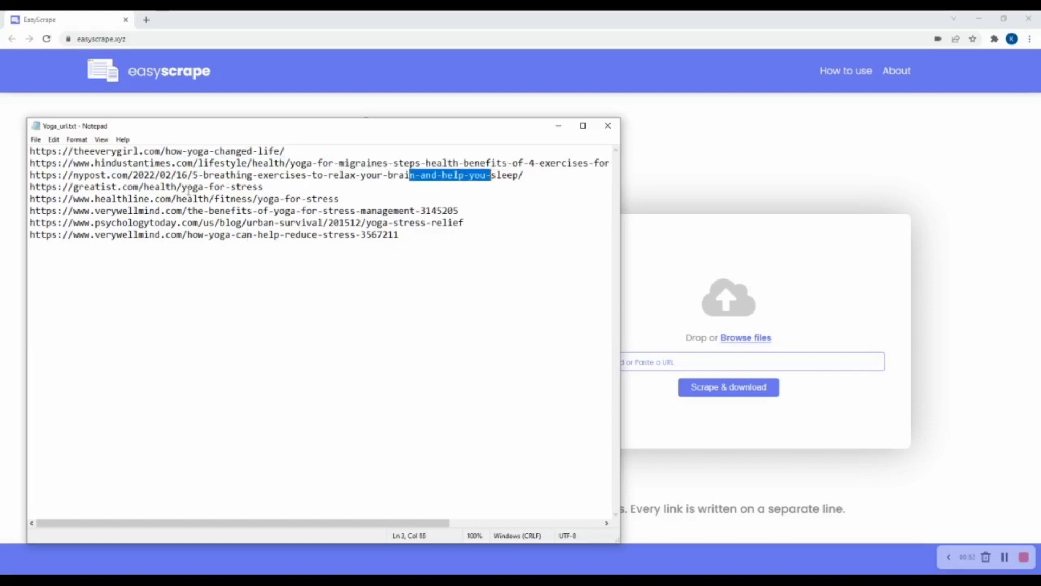
pyautogui.moveTo(165, 188); pyautogui.dragTo(368, 212)
pyautogui.click(312, 235)
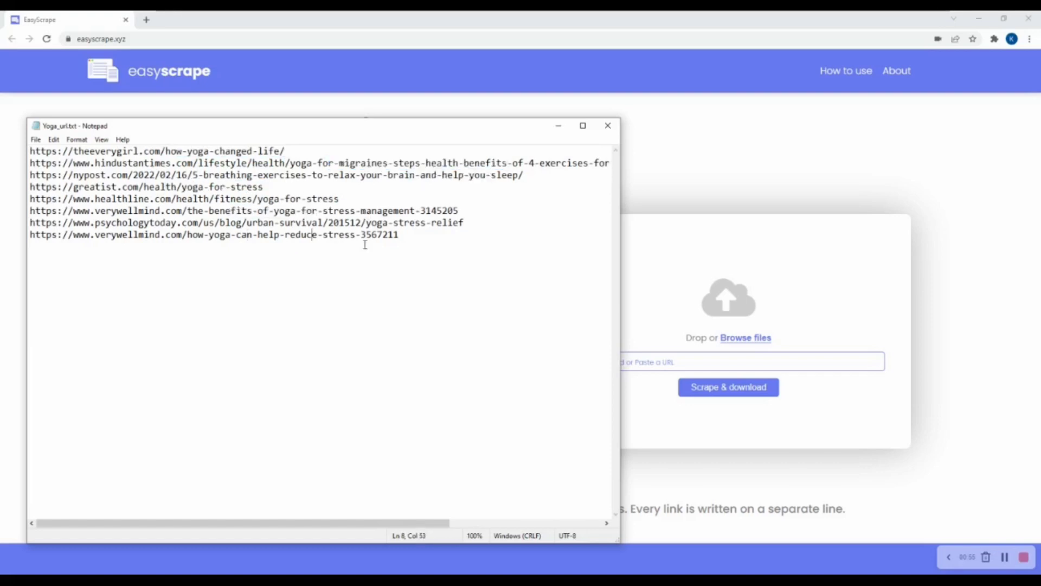
pyautogui.moveTo(433, 237); pyautogui.dragTo(30, 151)
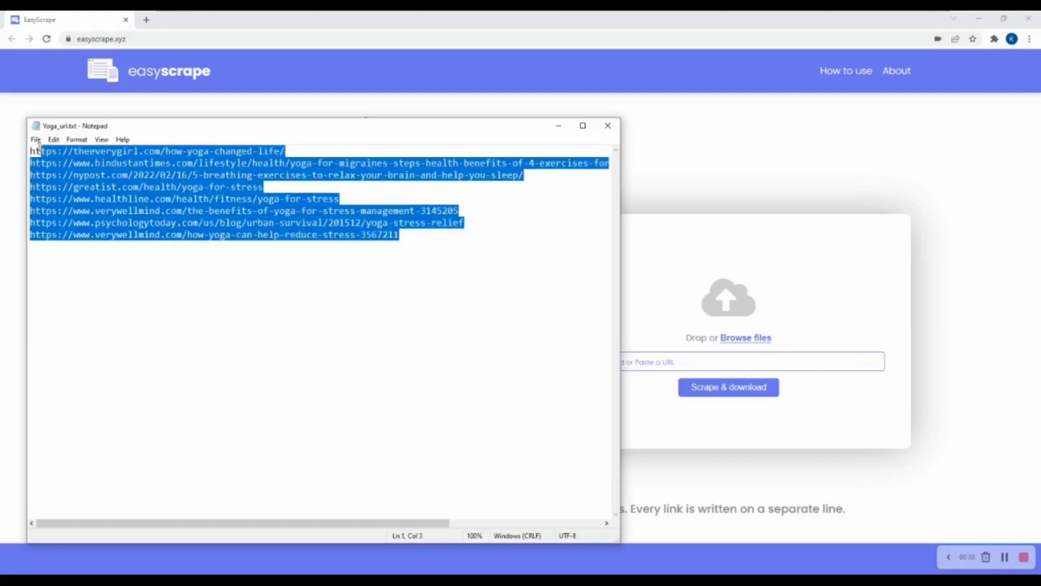
pyautogui.click(96, 151)
pyautogui.moveTo(301, 152); pyautogui.dragTo(22, 154)
pyautogui.hotkey('ctrl', 'c')
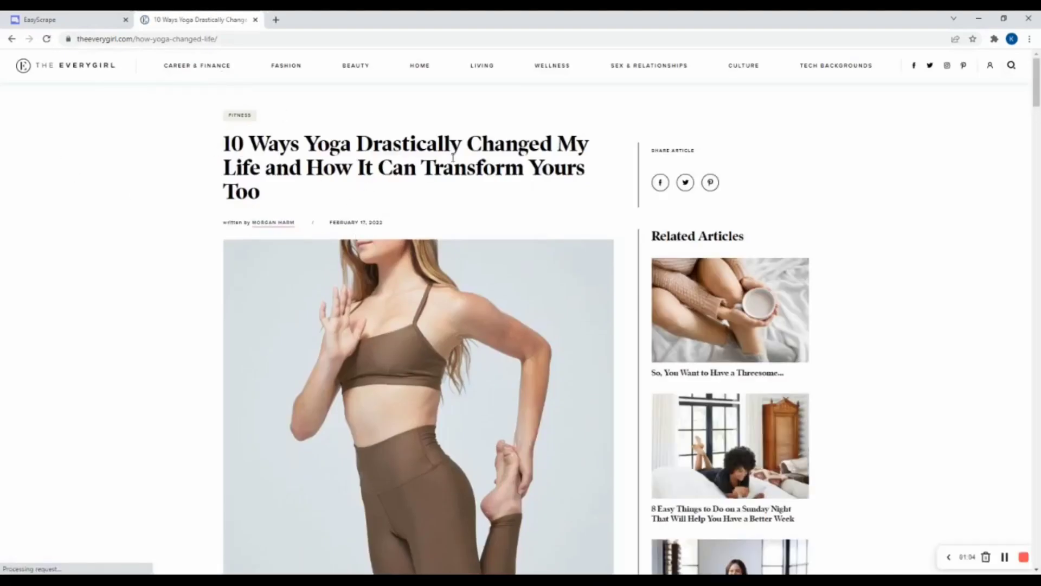
# Scroll through 'The Everygirl' yoga article, then close its tab to return to EasyScrape.
pyautogui.scroll(-20, 472, 144)
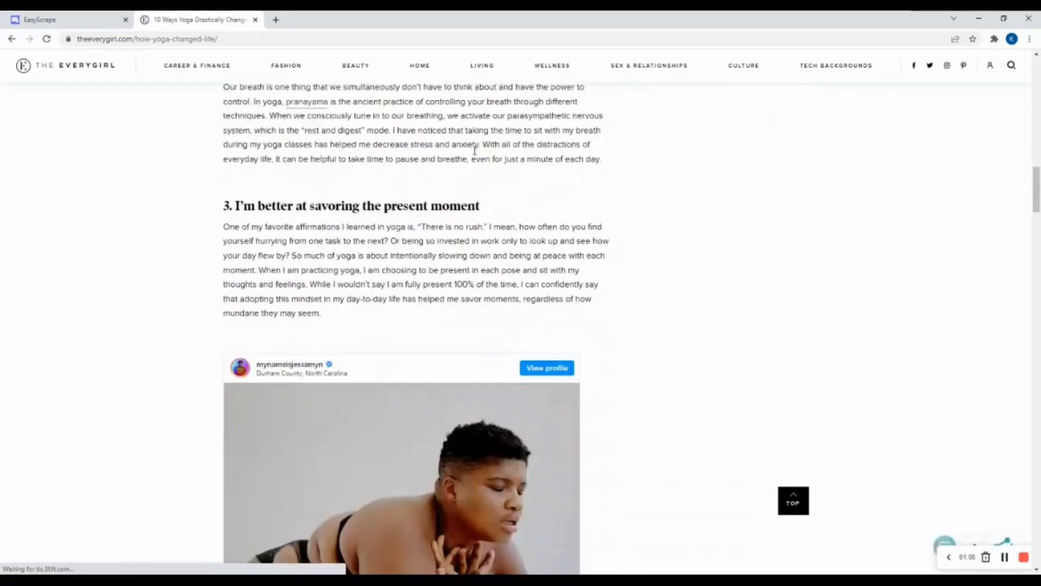
pyautogui.scroll(-10, 473, 154)
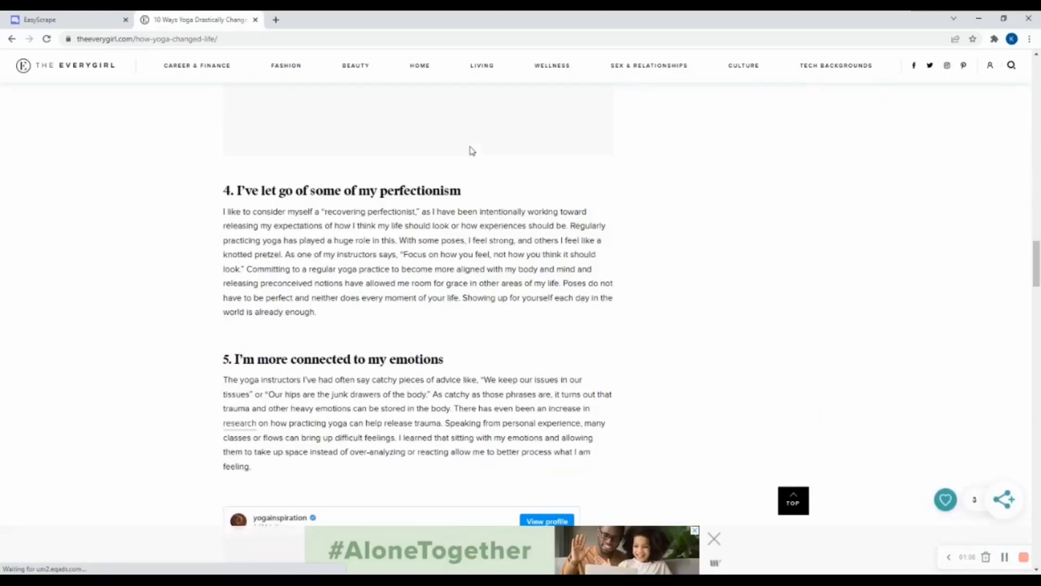
pyautogui.click(255, 20)
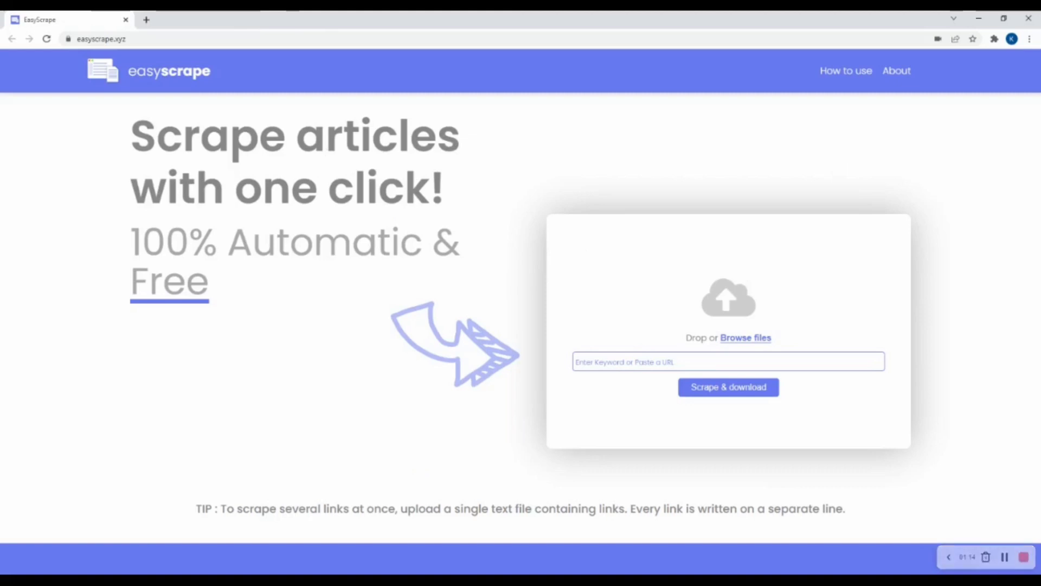
# Drop Yoga_url.txt onto EasyScrape's upload card and open the downloaded Yoga_urlR-A-7.zip.
pyautogui.moveTo(1001, 345); pyautogui.dragTo(757, 305)
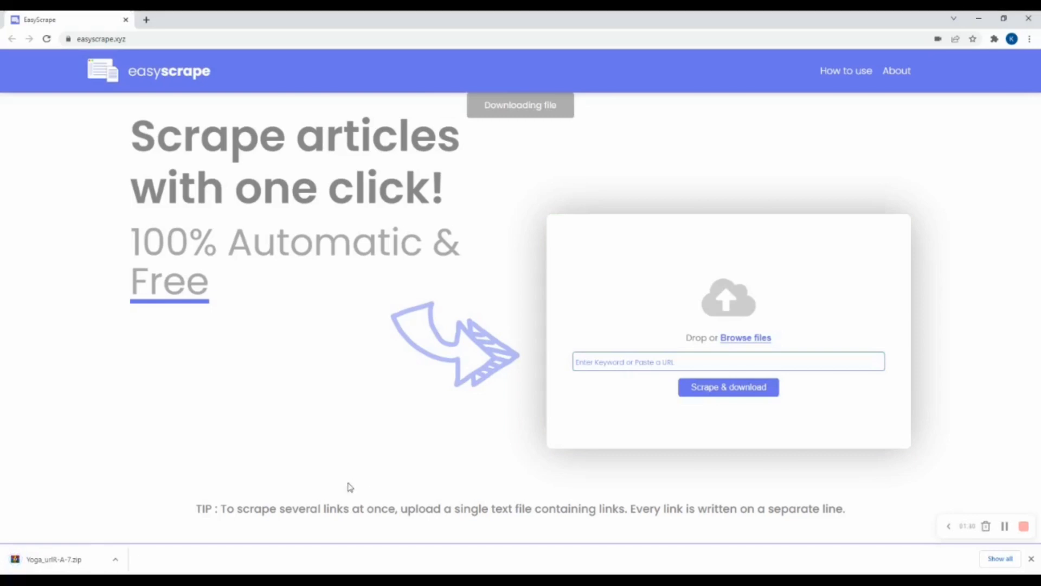
pyautogui.click(81, 560)
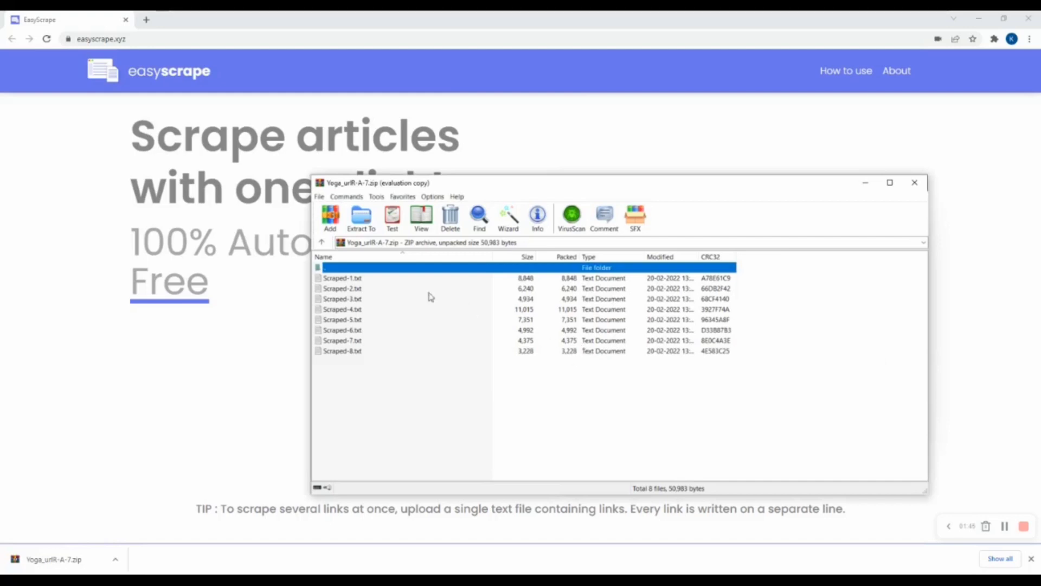
# Open Scraped-1.txt, look over its title and text, then close it.
pyautogui.doubleClick(384, 279)
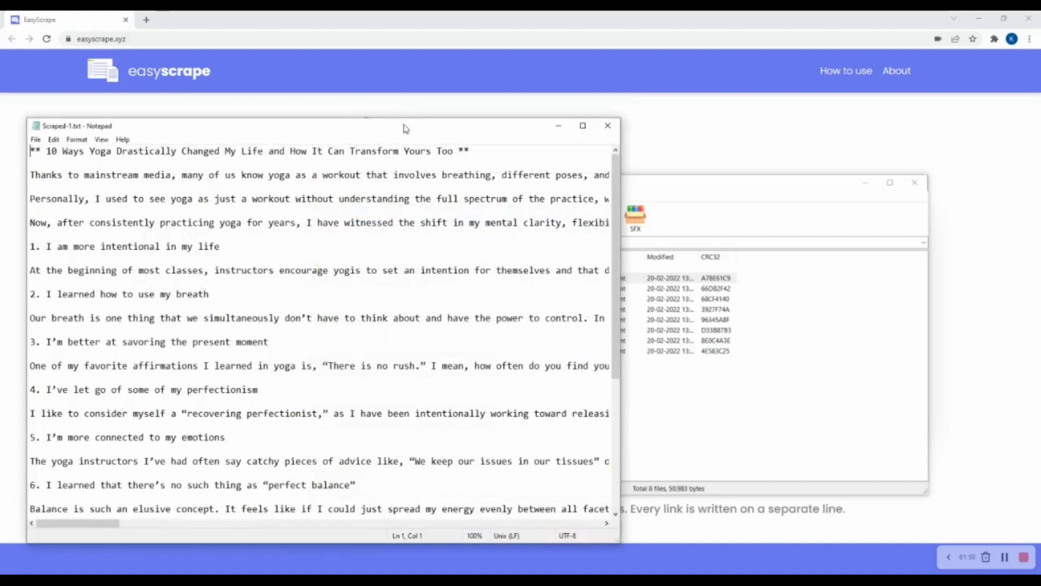
pyautogui.moveTo(405, 130); pyautogui.dragTo(495, 73)
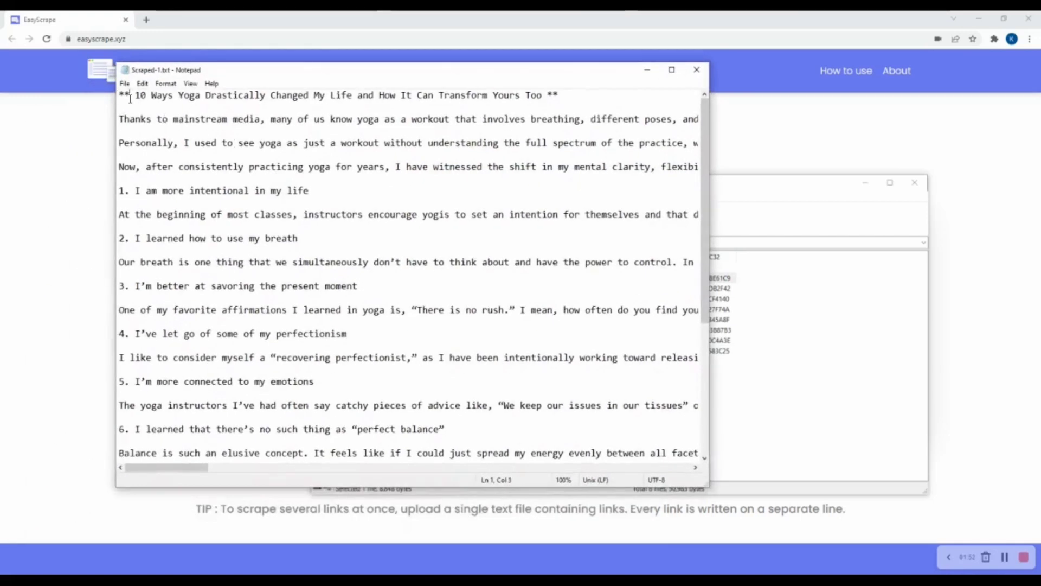
pyautogui.moveTo(128, 96); pyautogui.dragTo(566, 100)
pyautogui.click(571, 96)
pyautogui.moveTo(183, 119); pyautogui.dragTo(523, 450)
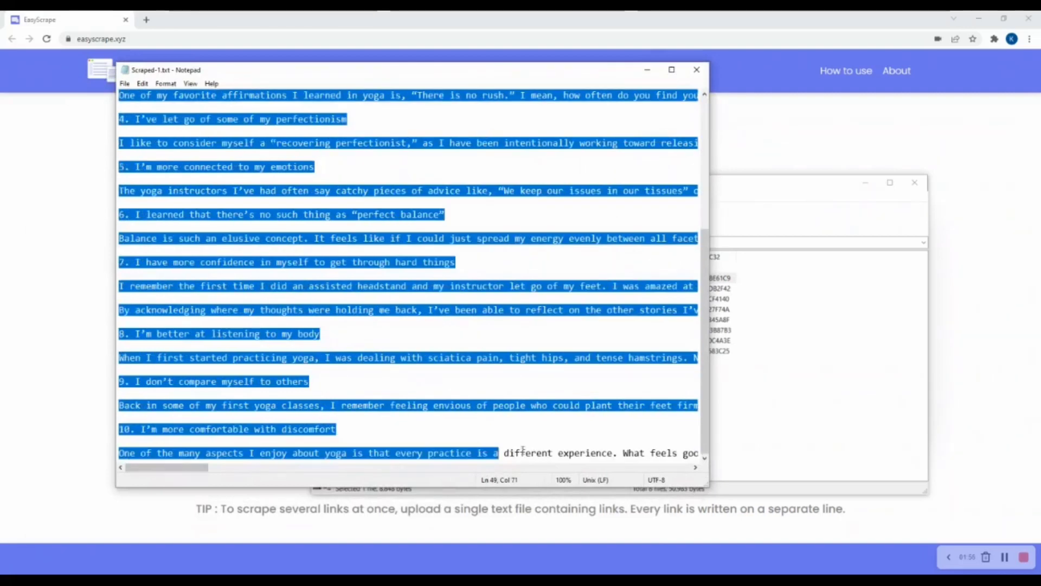
pyautogui.click(696, 70)
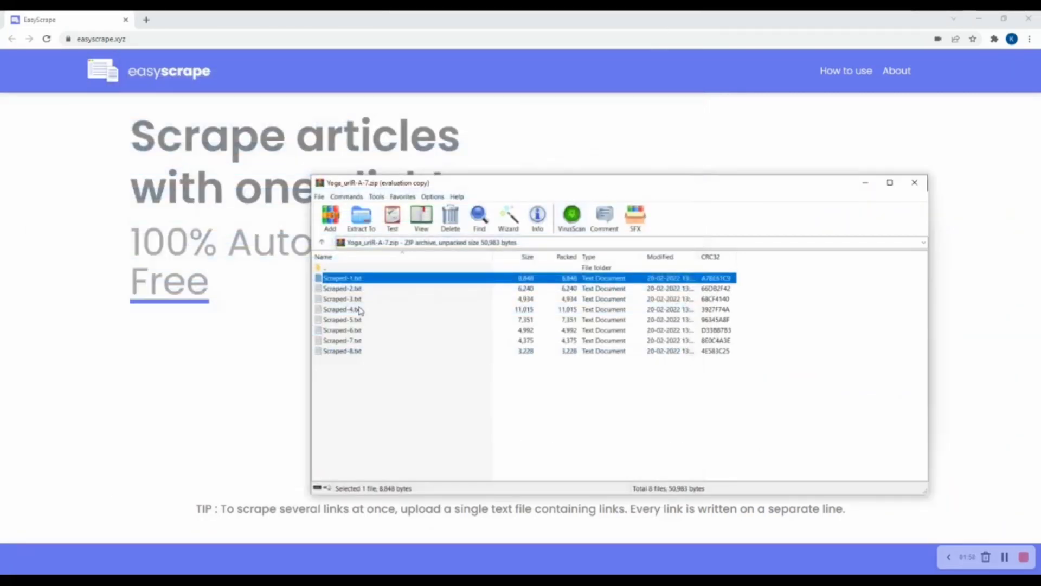
# Open Scraped-2.txt, skim the migraine yoga article passages, then close it.
pyautogui.doubleClick(358, 289)
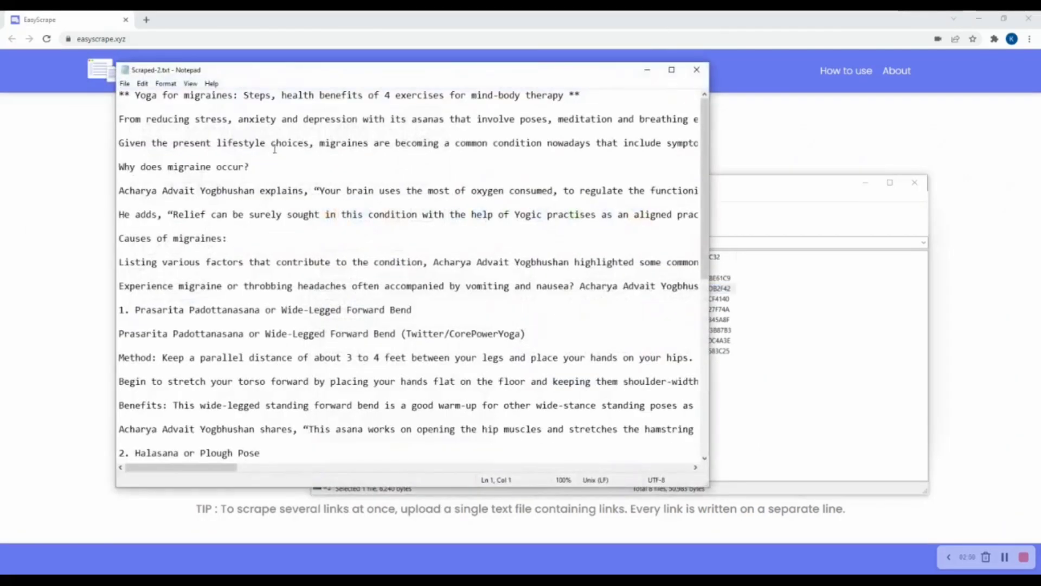
pyautogui.moveTo(152, 95); pyautogui.dragTo(618, 143)
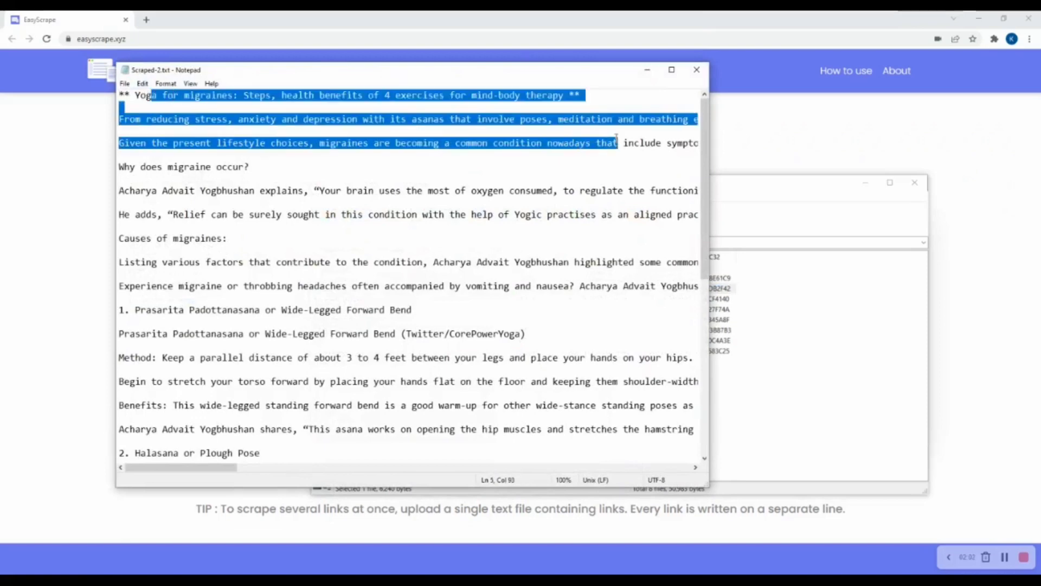
pyautogui.moveTo(119, 214); pyautogui.dragTo(575, 412)
pyautogui.click(579, 345)
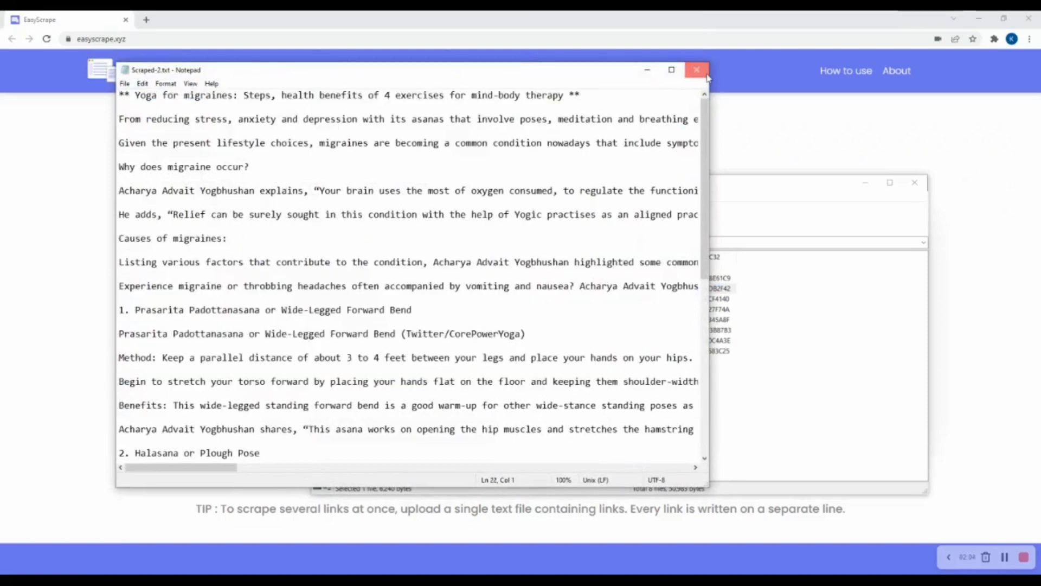
pyautogui.click(696, 69)
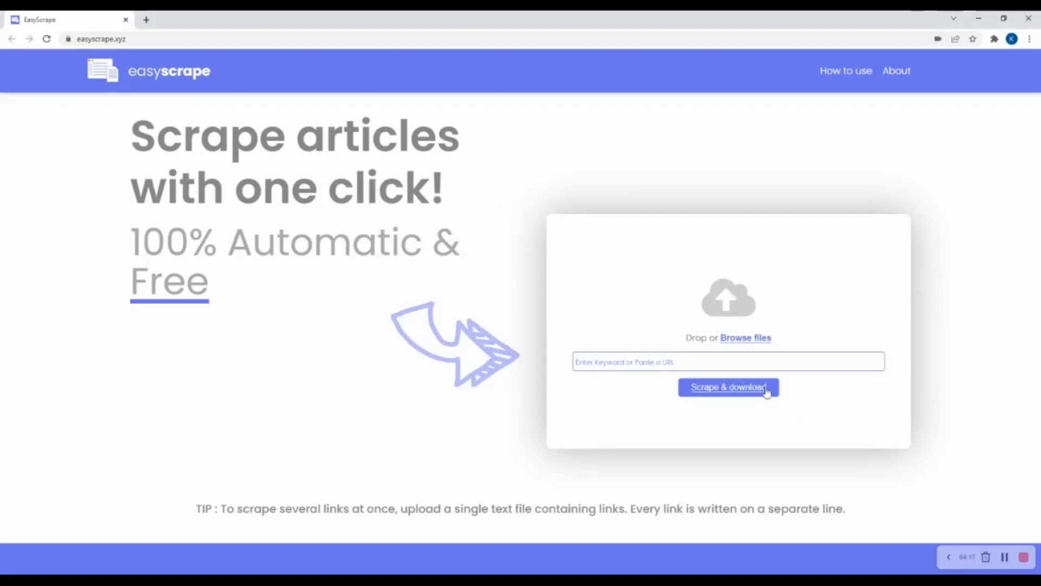
# Paste the Everygirl 'how-yoga-changed-life' article URL into EasyScrape and scrape it.
pyautogui.click(757, 366)
pyautogui.hotkey('ctrl', 'v')
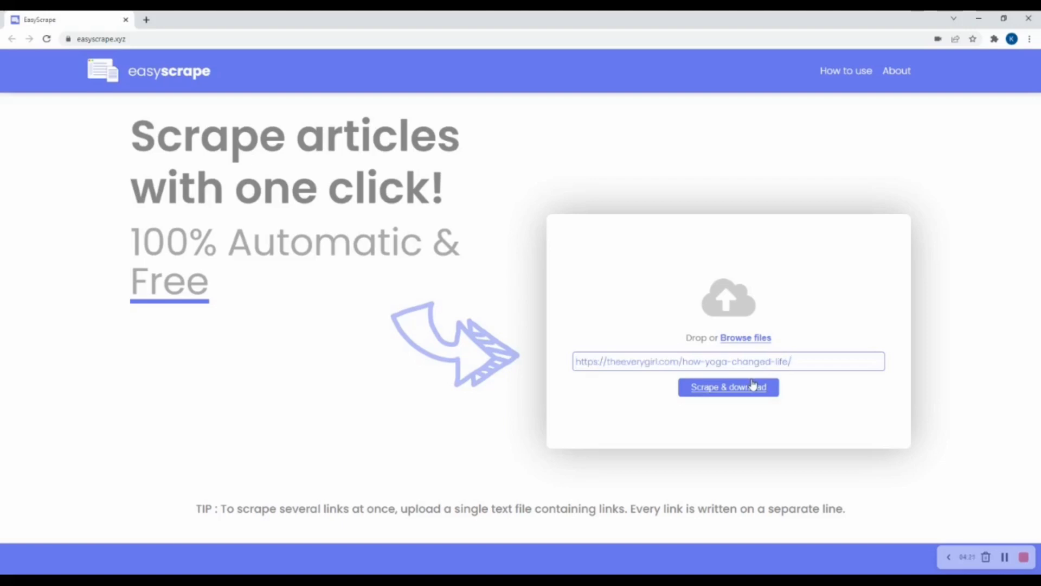
pyautogui.click(752, 383)
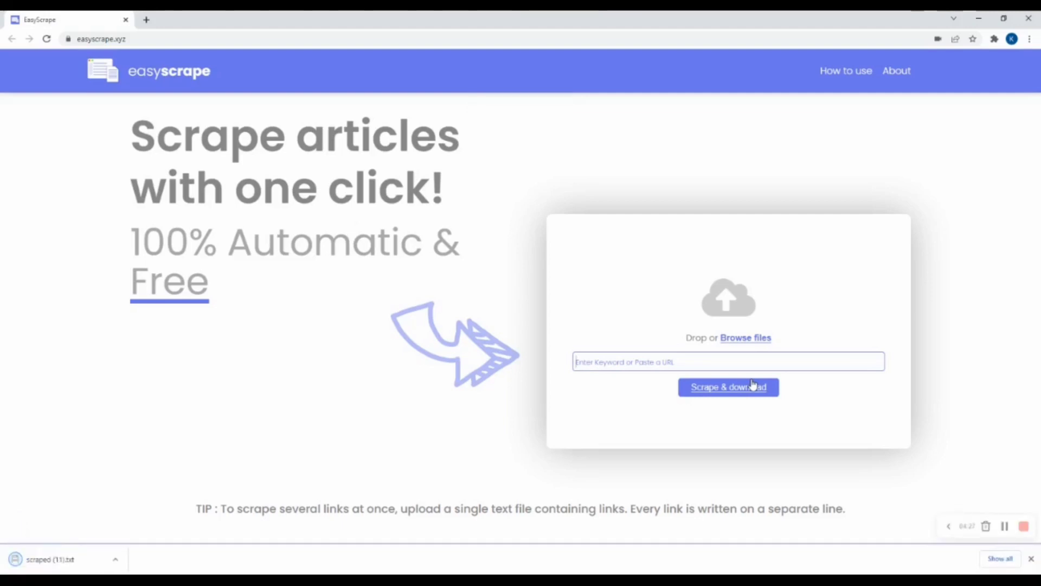
pyautogui.click(116, 558)
pyautogui.click(133, 490)
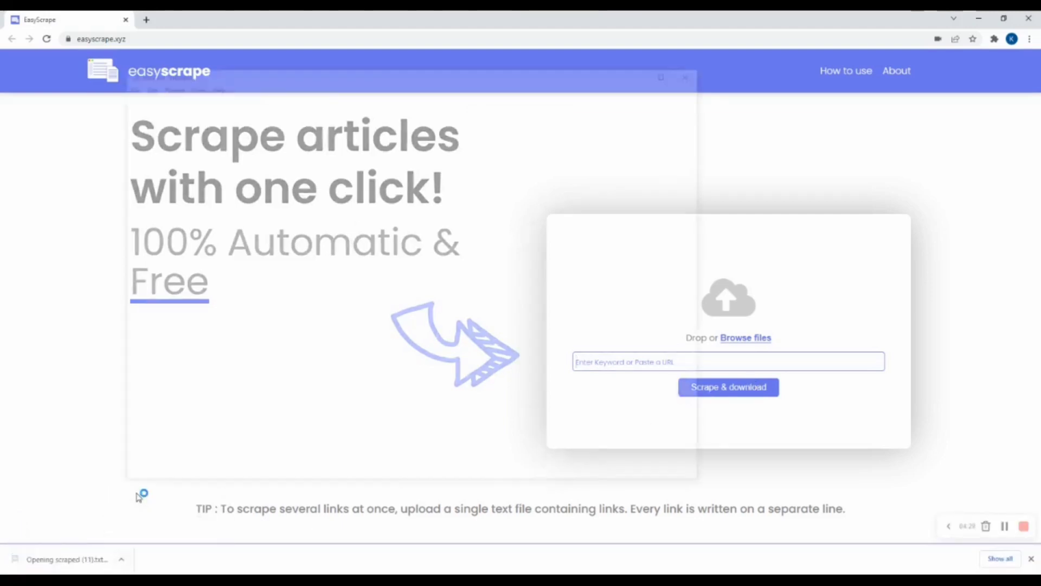
pyautogui.scroll(-6, 235, 226)
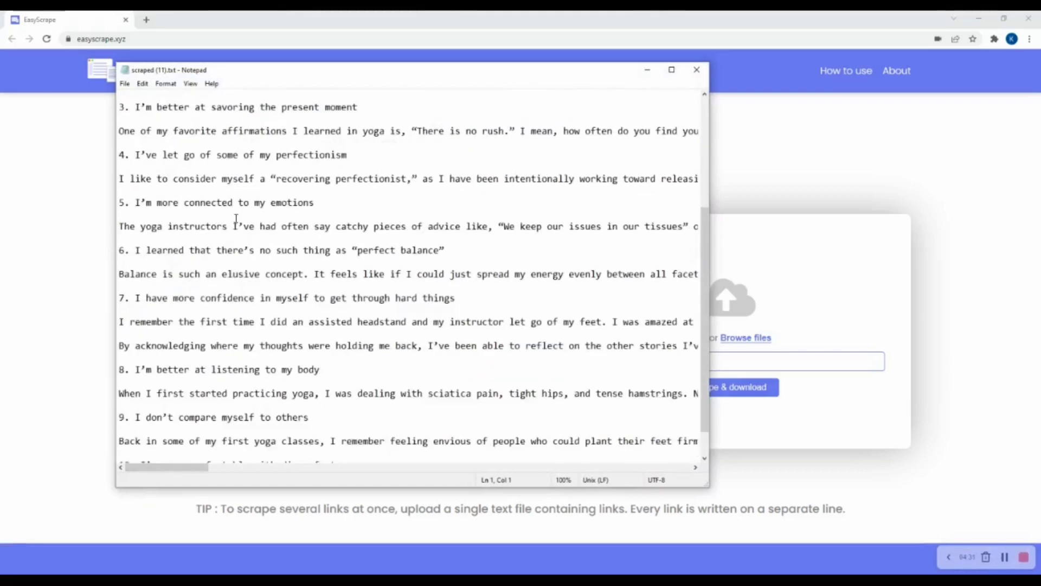
pyautogui.scroll(6, 250, 244)
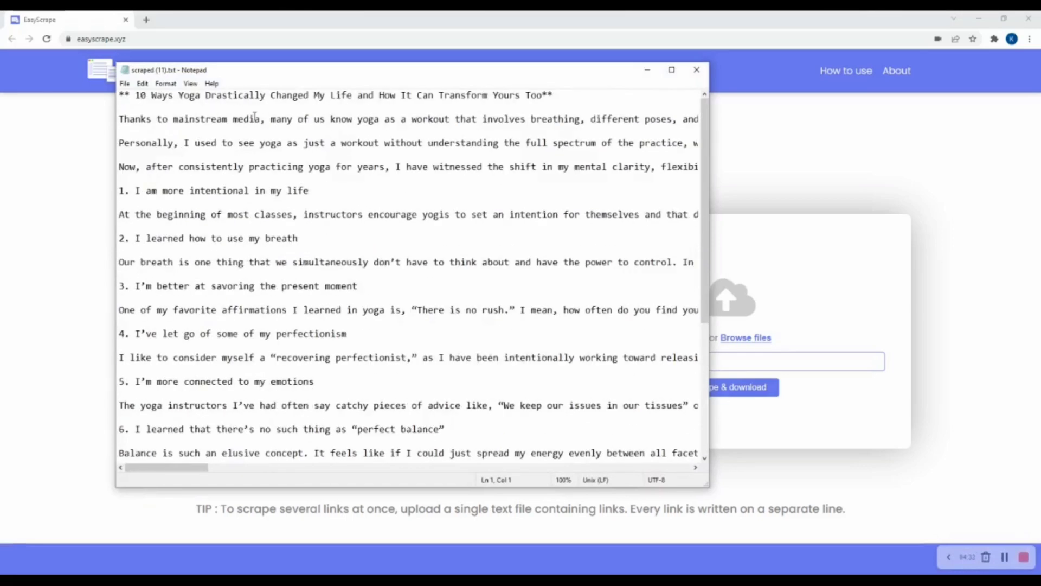
pyautogui.moveTo(247, 96); pyautogui.dragTo(545, 476)
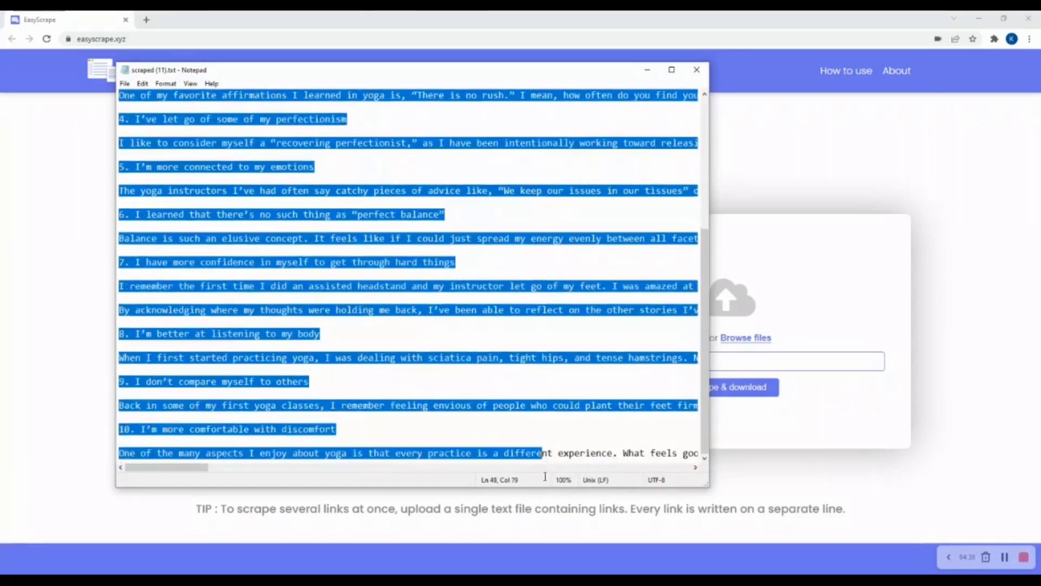
pyautogui.click(564, 453)
pyautogui.scroll(6, 347, 297)
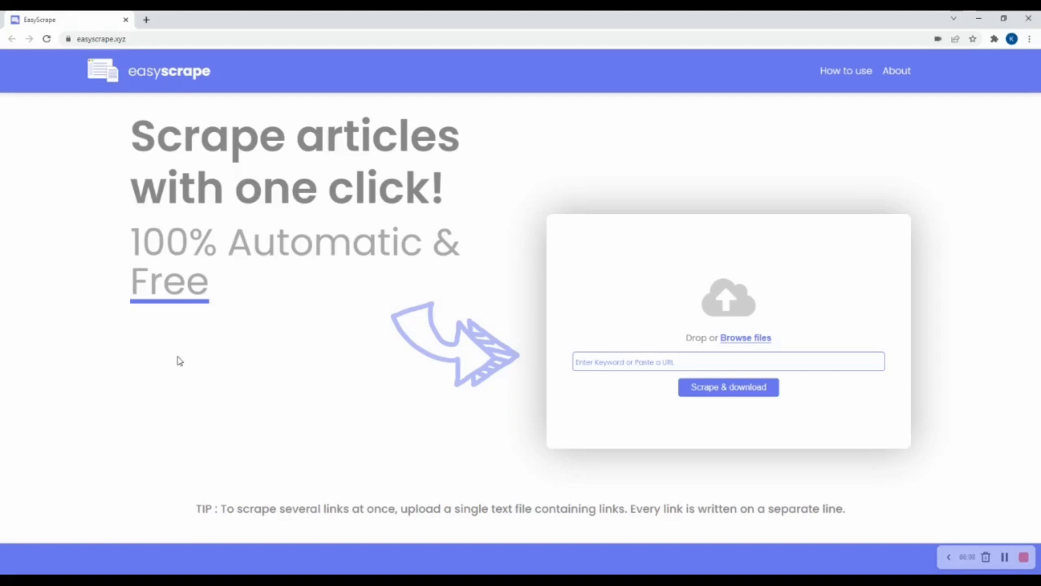
# Run a keyword scrape for 'karma' and open the downloaded karma2_X_4_L.zip.
pyautogui.write('karma')
pyautogui.press('Return')
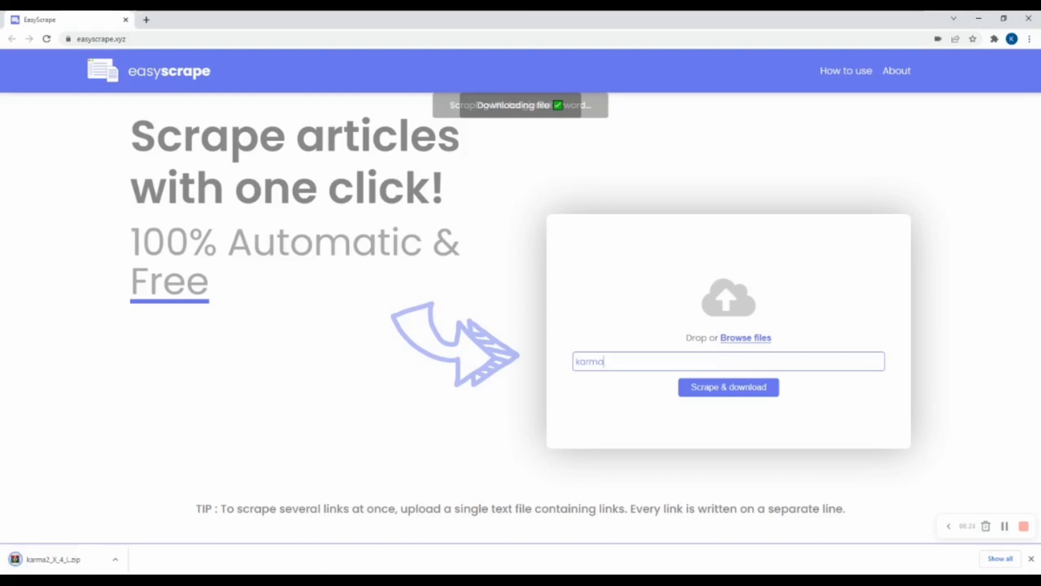
pyautogui.click(54, 559)
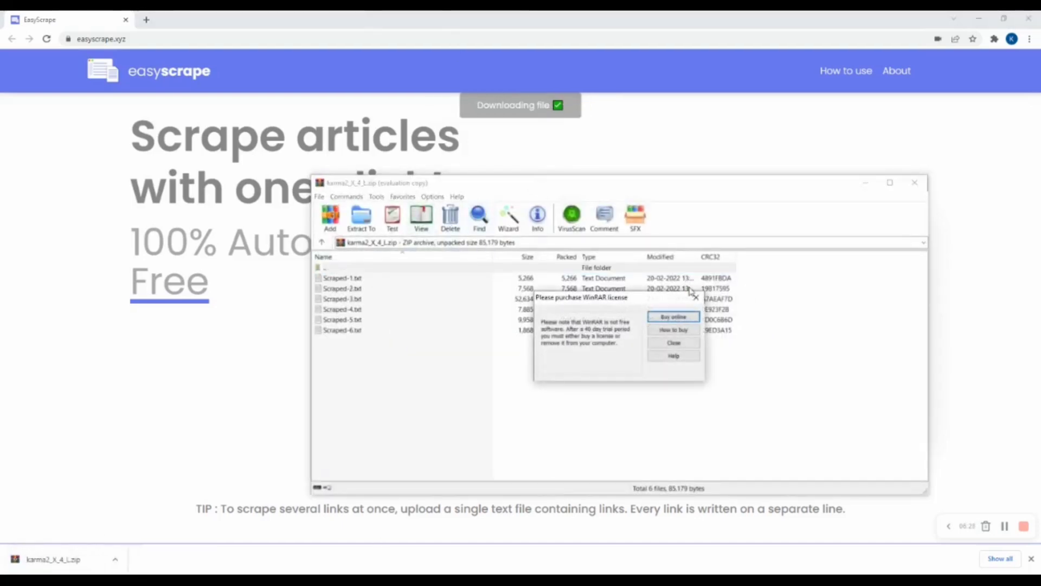
# Dismiss the WinRAR licence reminder, then read the karma article in Scraped-1.txt and close it.
pyautogui.click(696, 297)
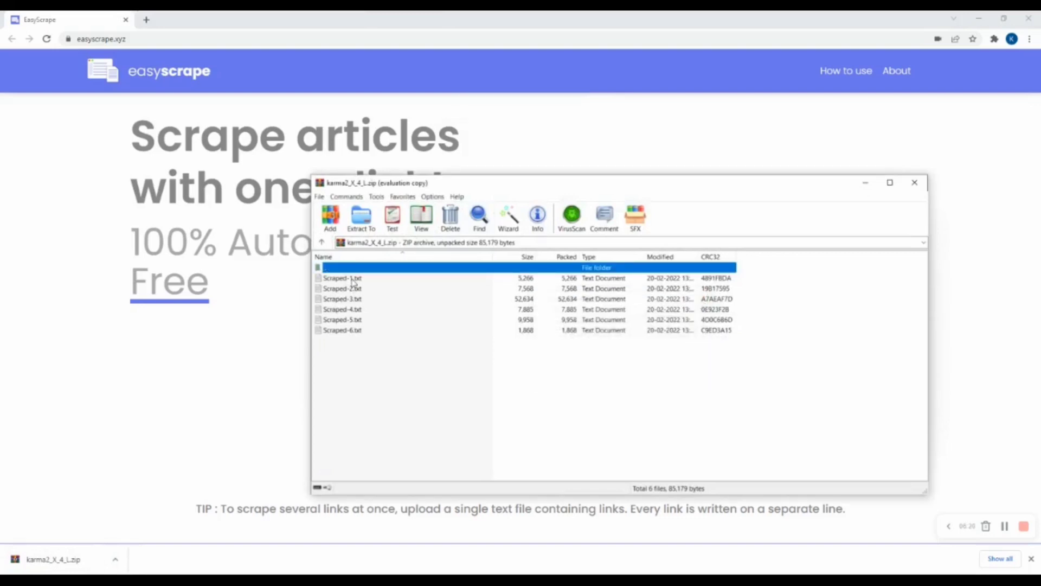
pyautogui.doubleClick(354, 279)
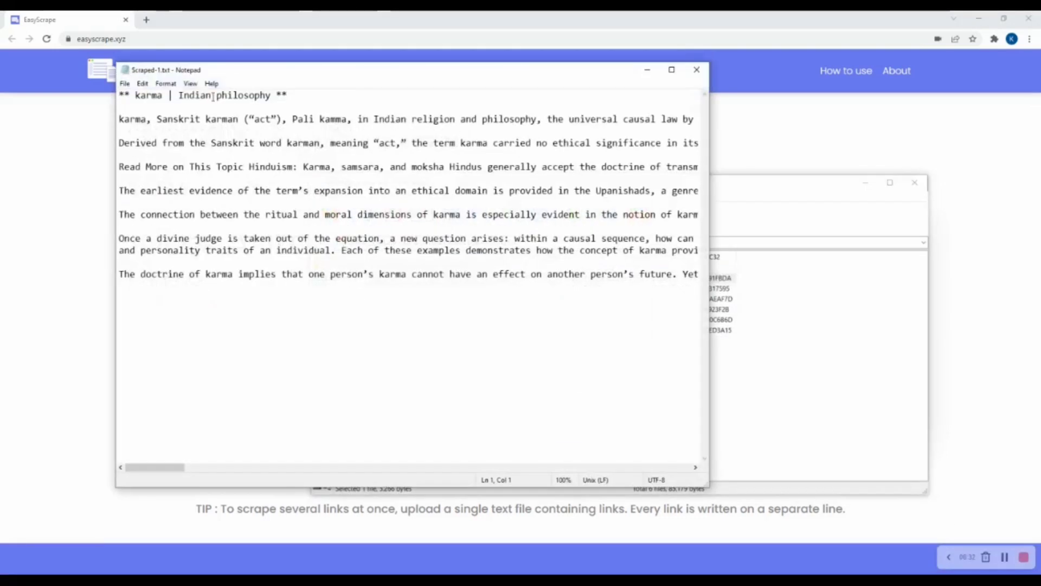
pyautogui.moveTo(214, 96); pyautogui.dragTo(378, 353)
pyautogui.click(465, 300)
pyautogui.click(696, 69)
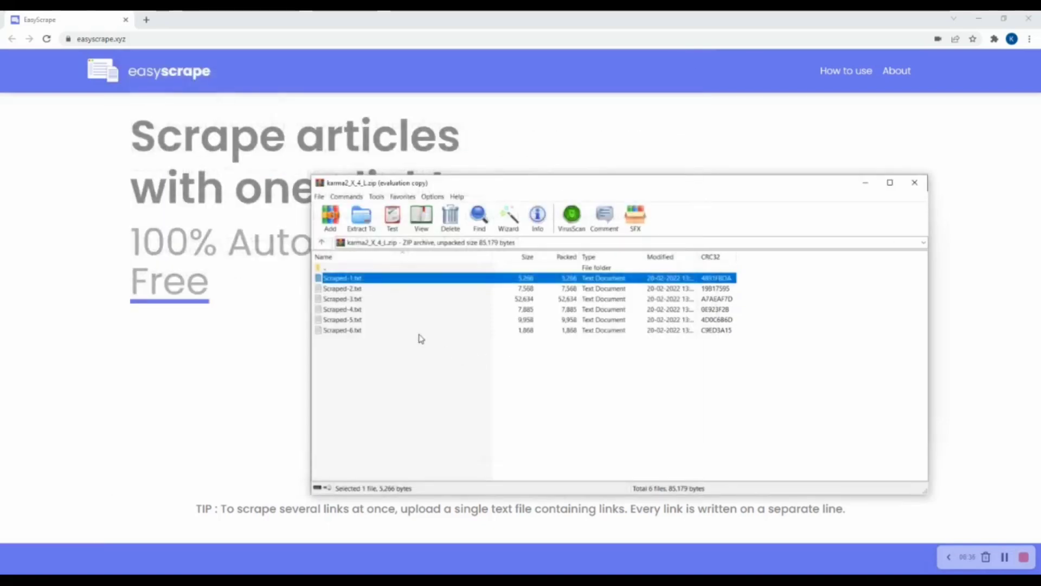
# Open Scraped-5.txt, scroll through the article, and close it.
pyautogui.click(393, 322)
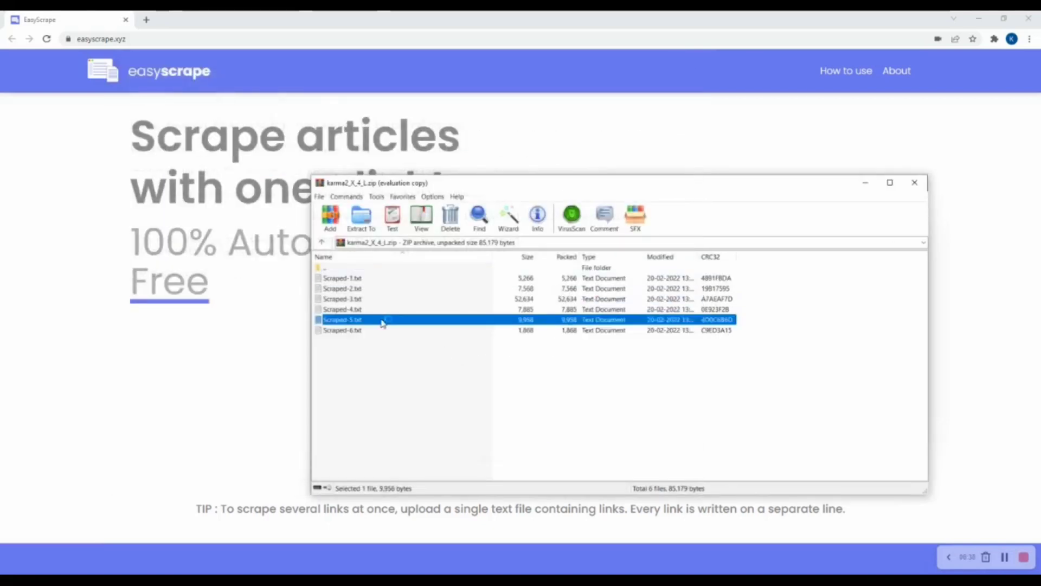
pyautogui.doubleClick(382, 321)
pyautogui.scroll(-10, 407, 272)
pyautogui.click(697, 70)
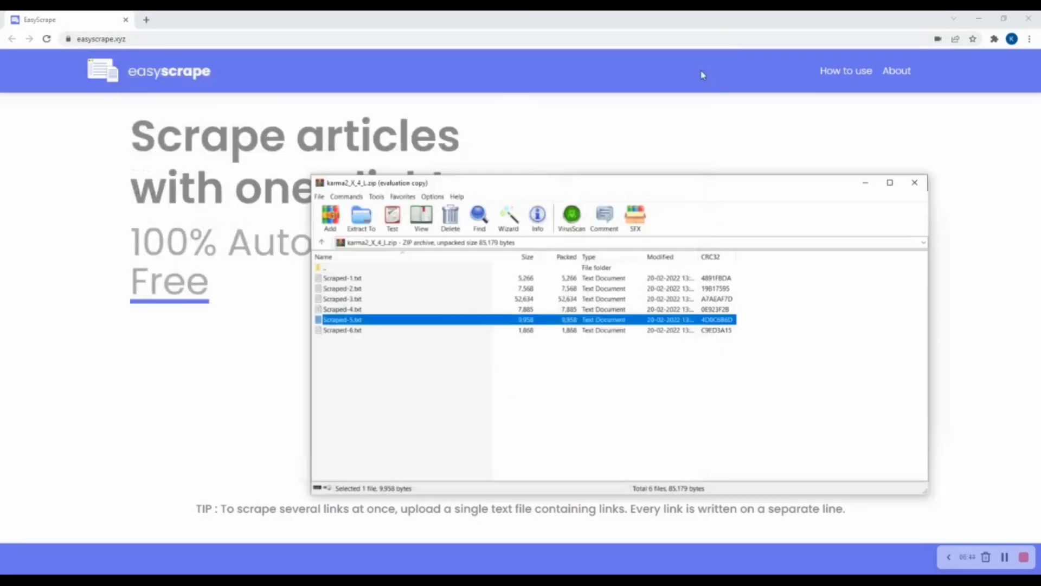